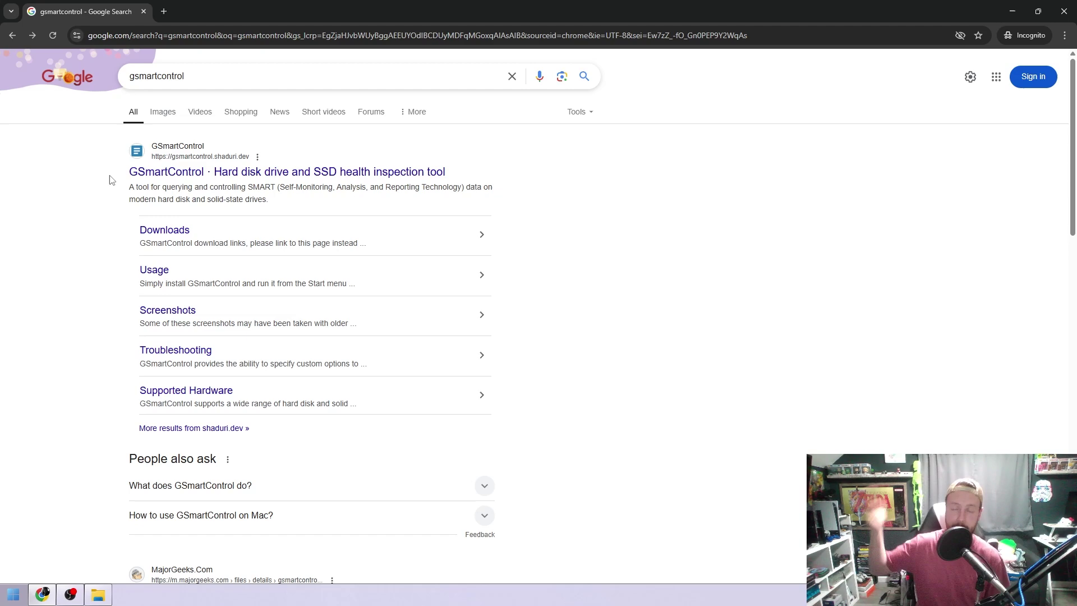
- Open the official GSmartControl site from the gsmartcontrol search results
click(225, 171)
- Open the GSmartControl Downloads page and save gsmartcontrol-2.0.2-win64.exe into the Downloads folder
key(alt+Left)
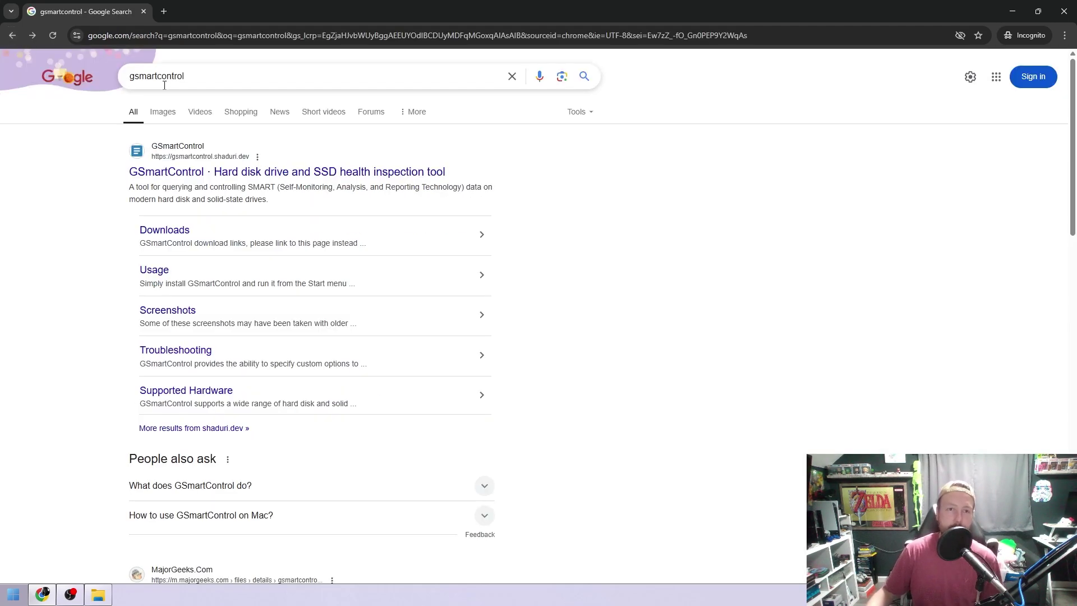
click(37, 37)
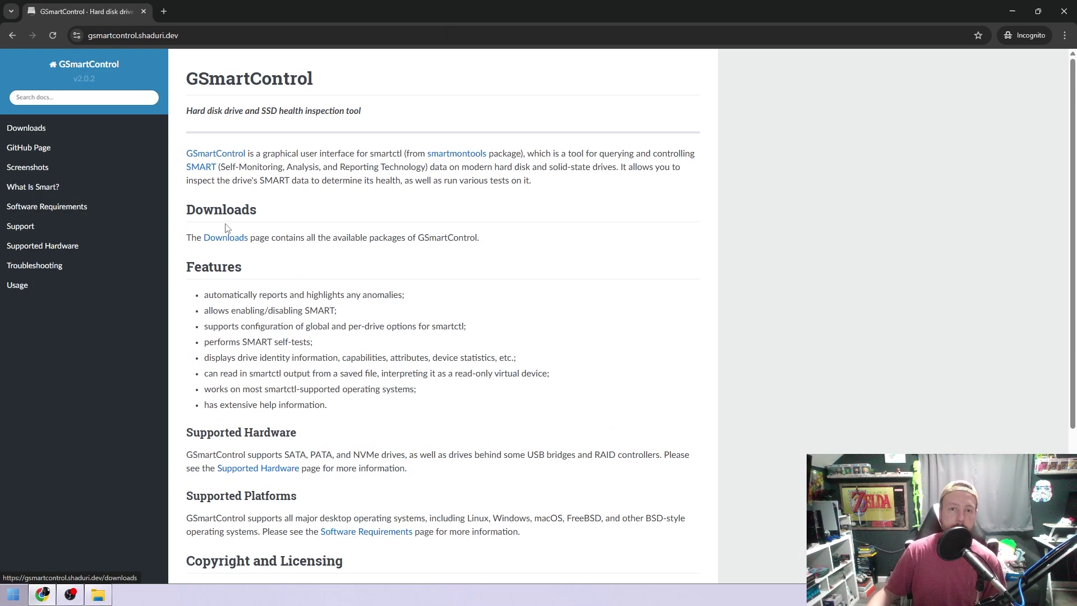
click(226, 238)
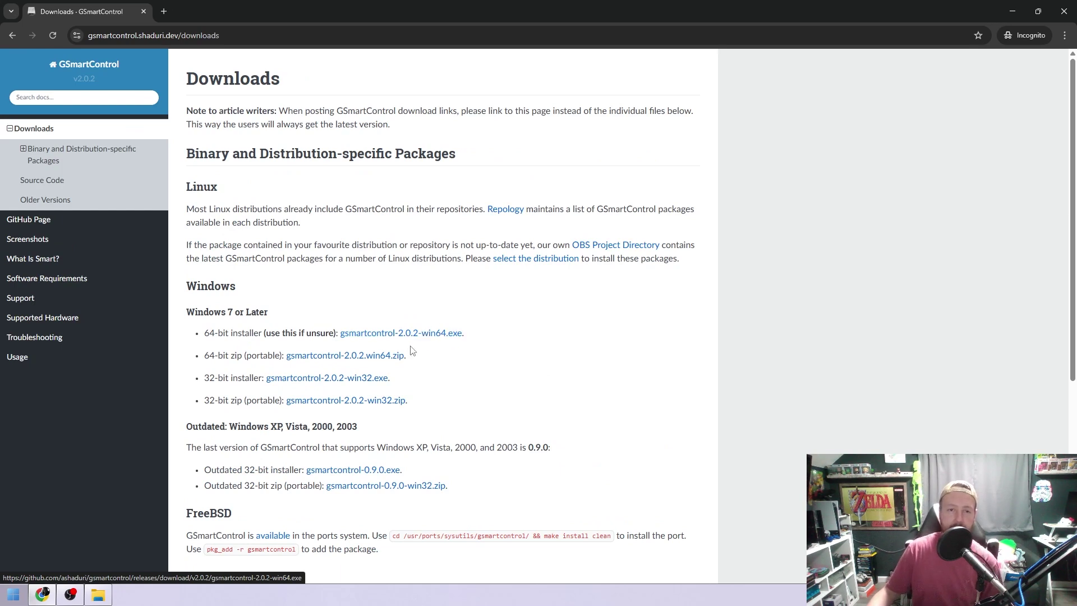
click(400, 335)
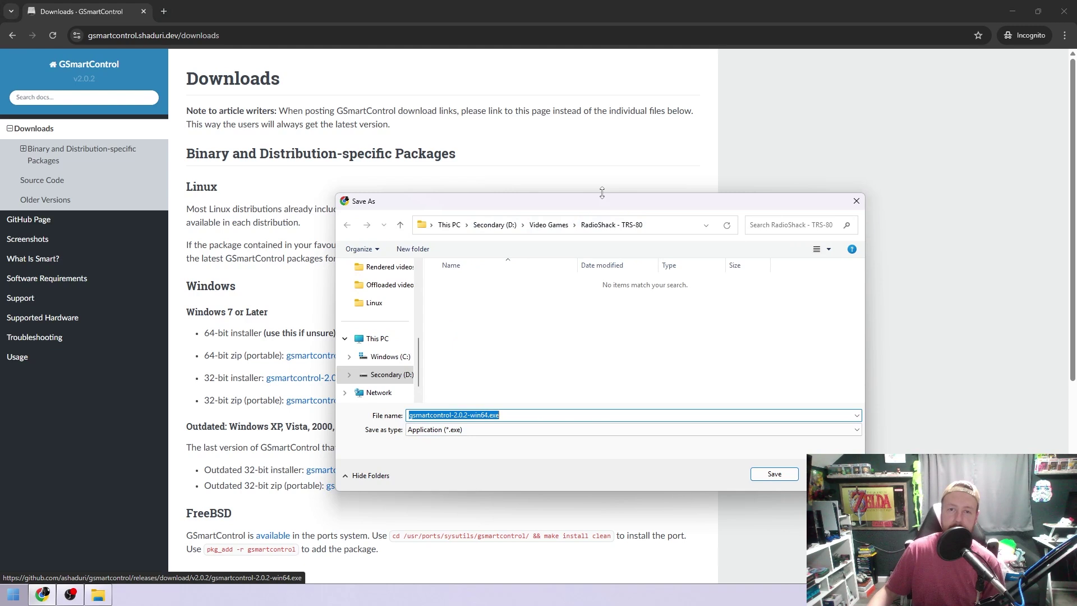
scroll(378, 303, up, 3)
click(383, 342)
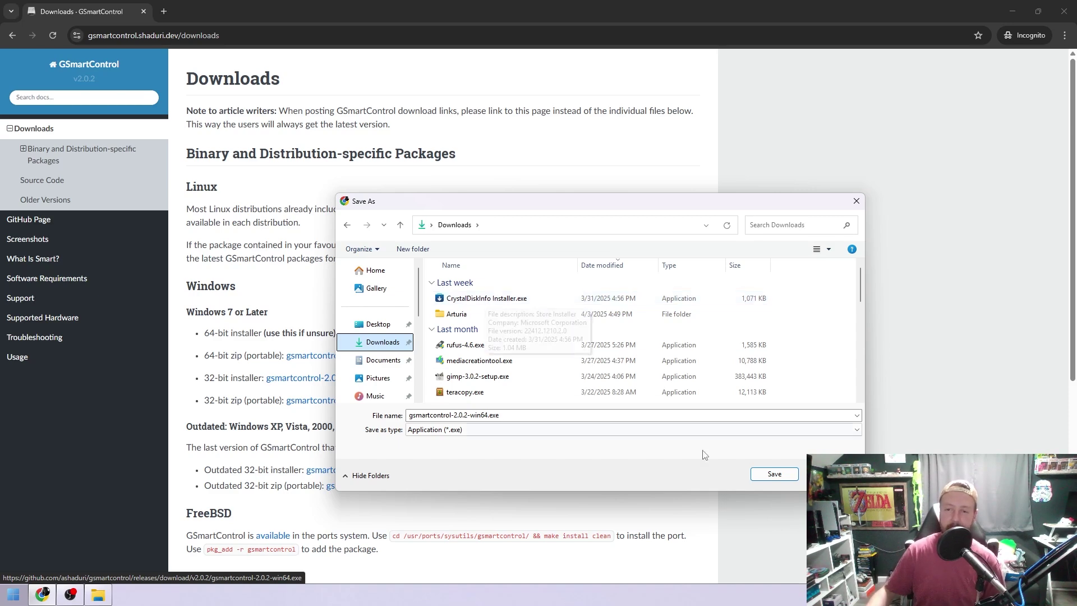
- Save the installer, run it as administrator, and install with the default folder and Start menu settings
click(770, 473)
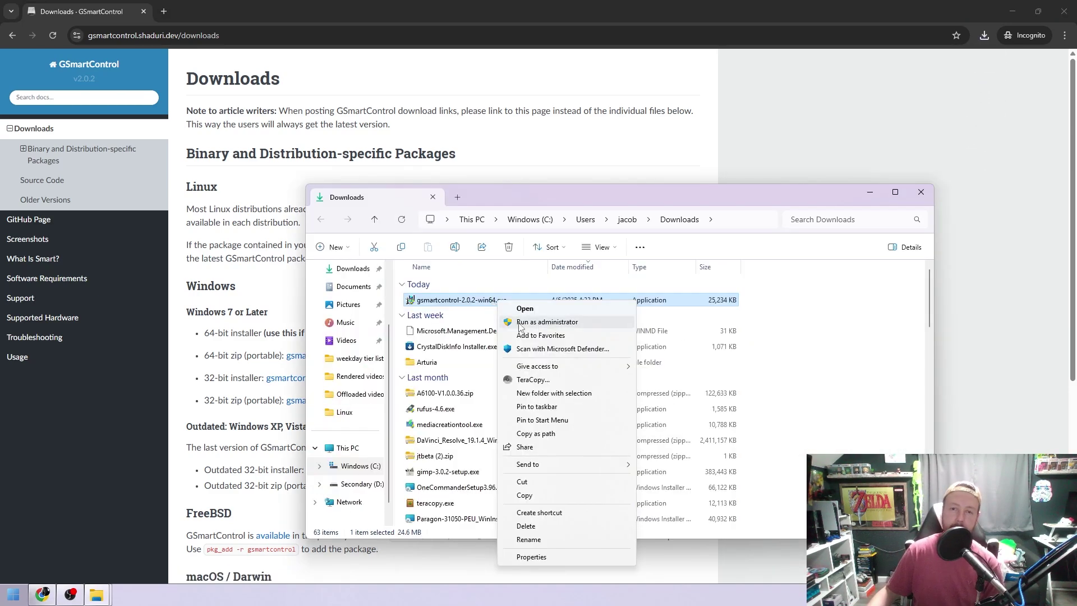
click(520, 322)
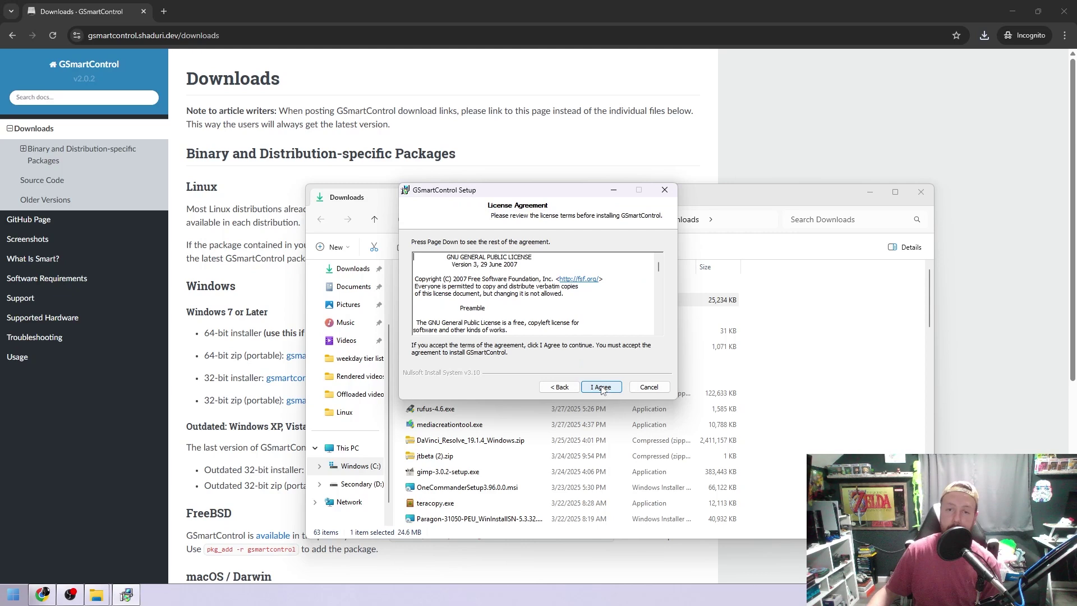
click(600, 387)
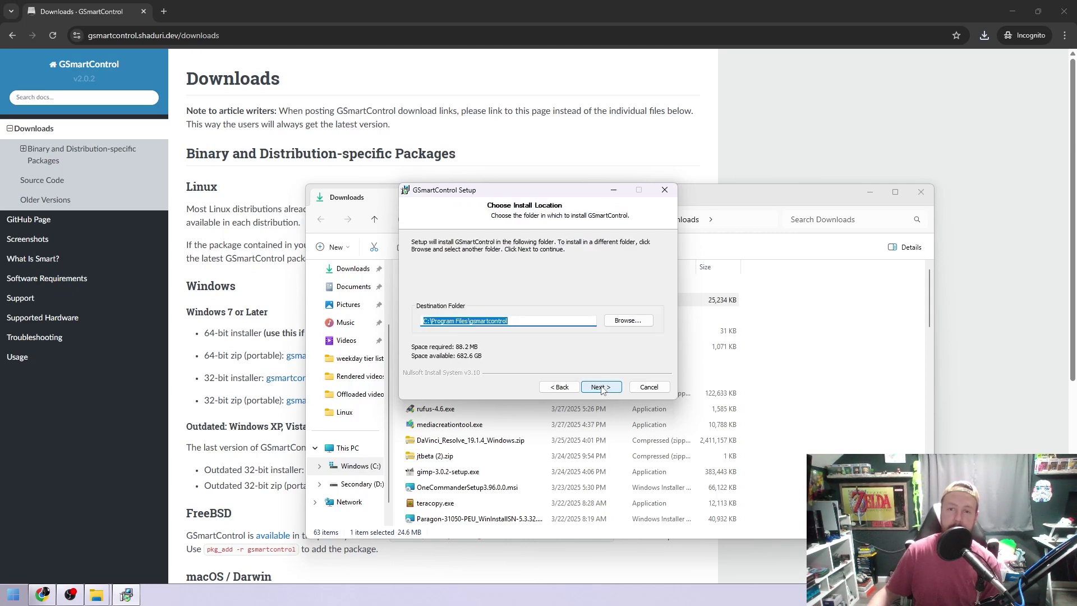
click(600, 387)
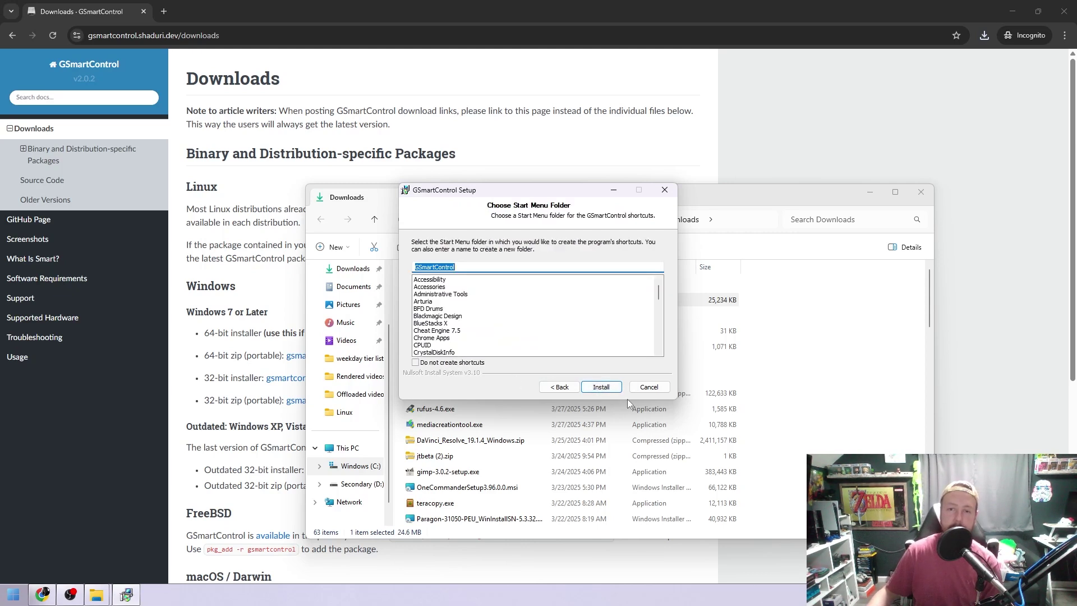
click(601, 387)
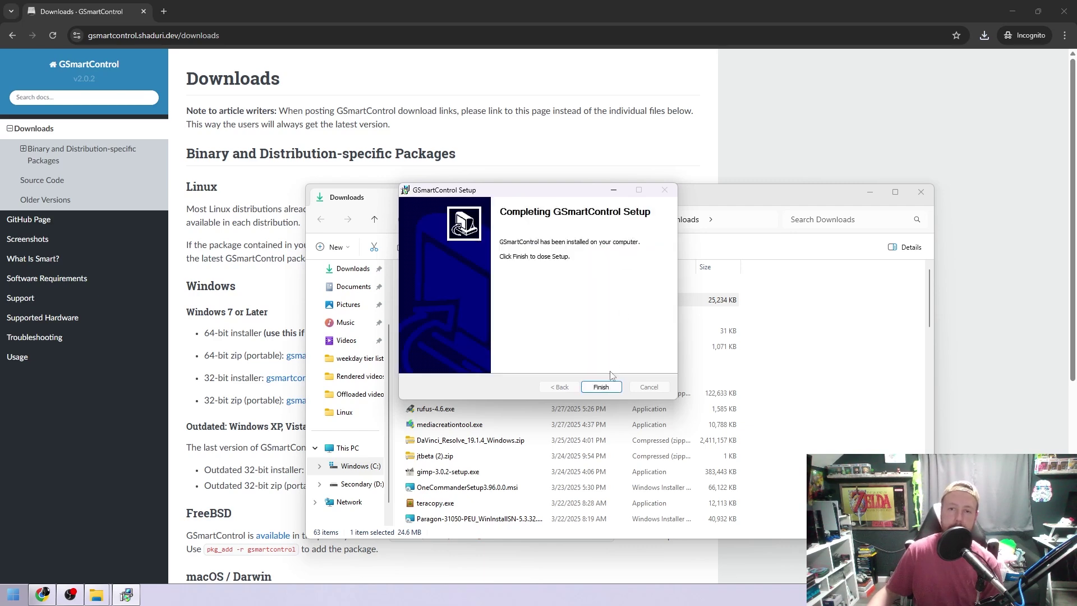
click(601, 387)
- Launch GSmartControl by searching 'gs' in the Start menu
key(super)
text(gs)
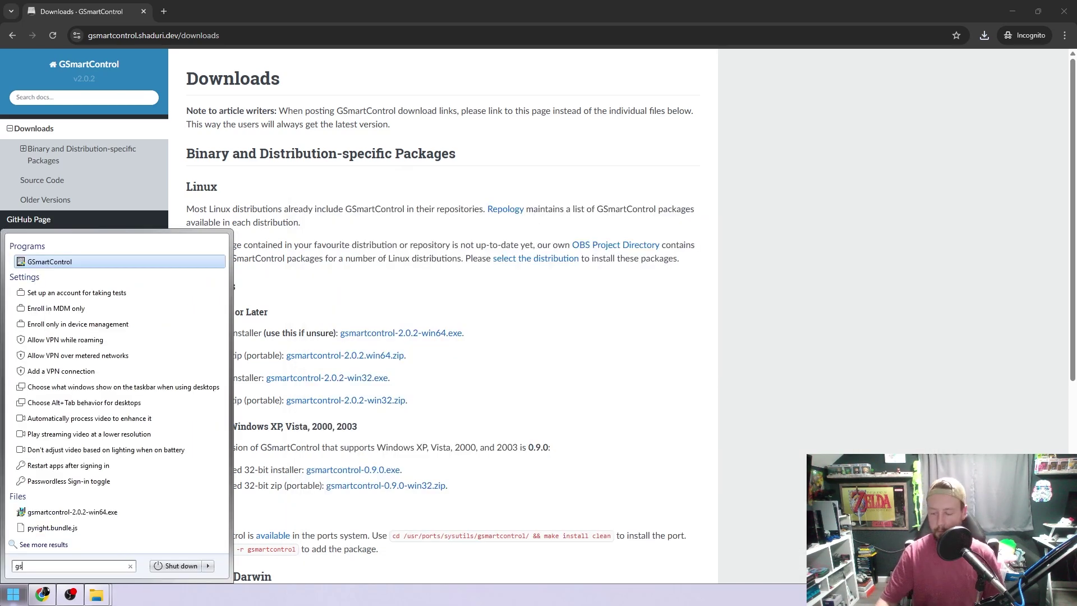
key(Return)
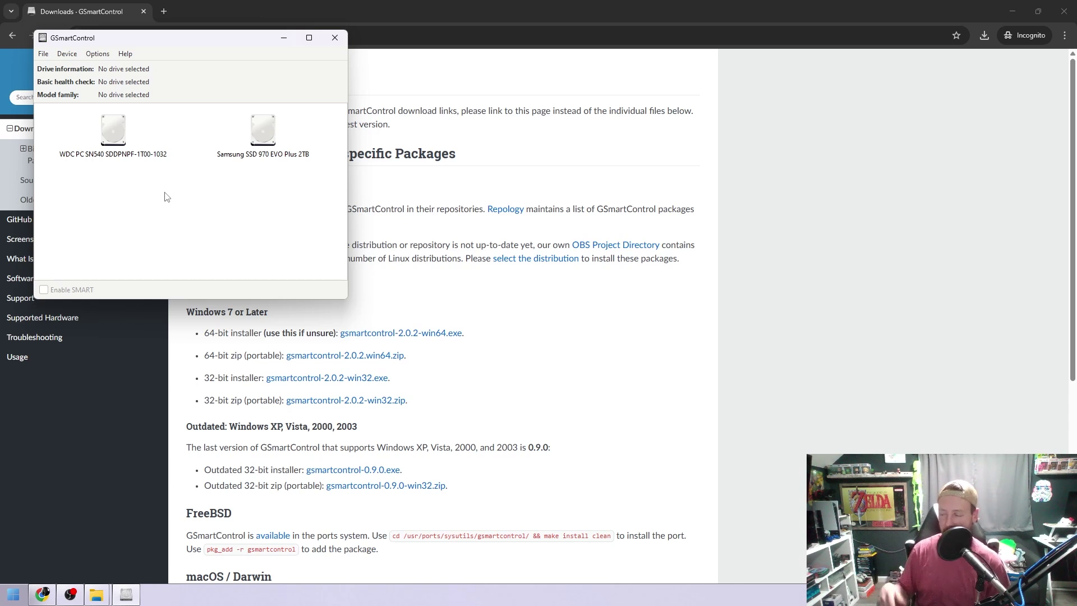
- Re-scan the device list and select the 500.11 GB APPLE HDD, whose health check reads PASSED
right_click(171, 235)
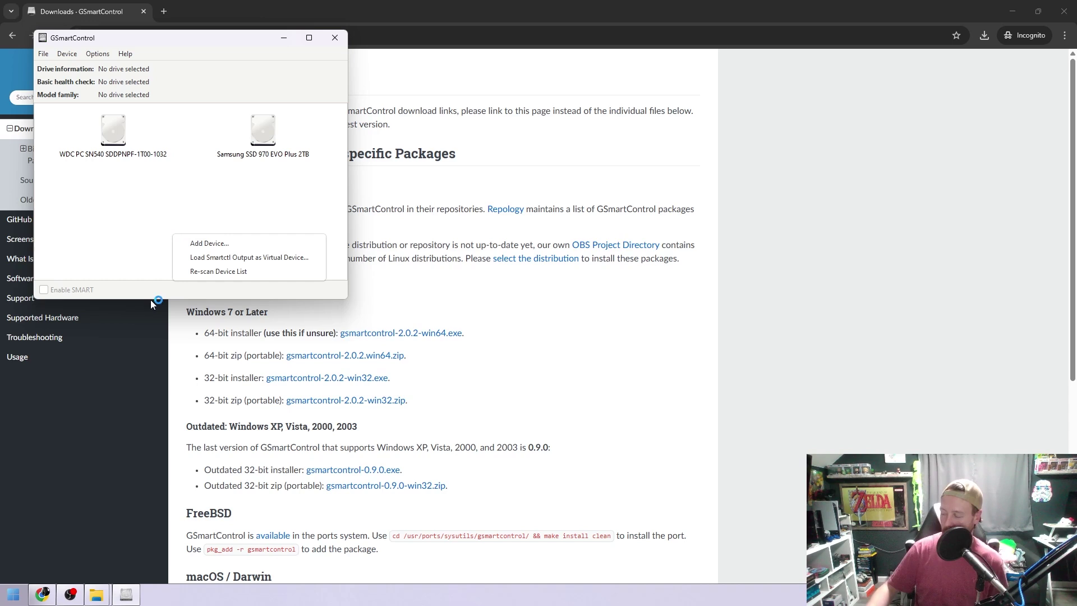
click(222, 272)
right_click(157, 209)
click(183, 250)
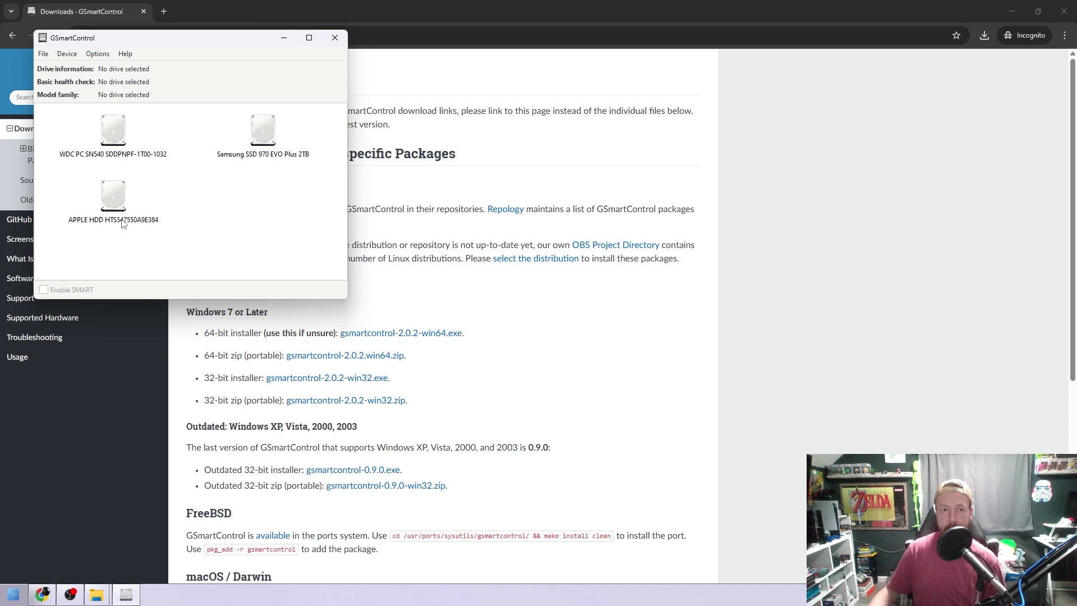
click(107, 219)
right_click(107, 220)
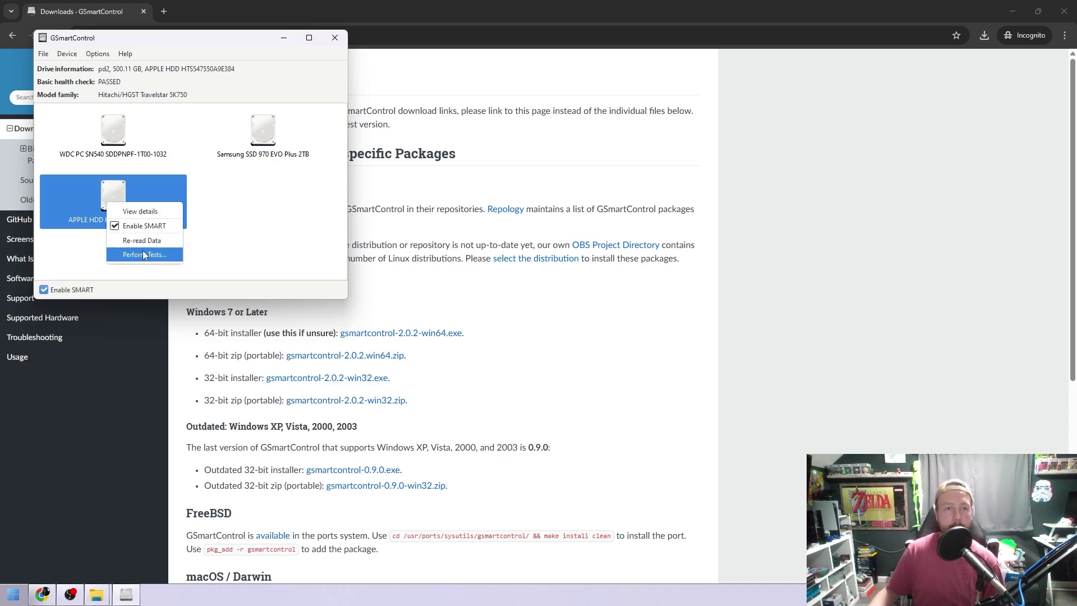
- View the APPLE HDD's details and its SMART attributes, with Power-On Time 3056
click(149, 212)
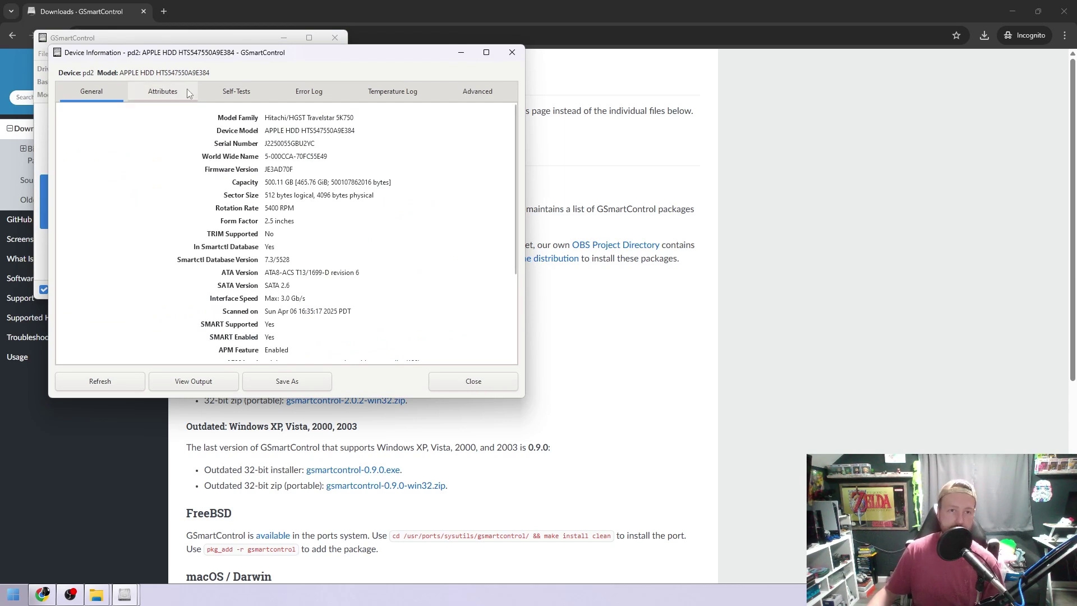
click(162, 90)
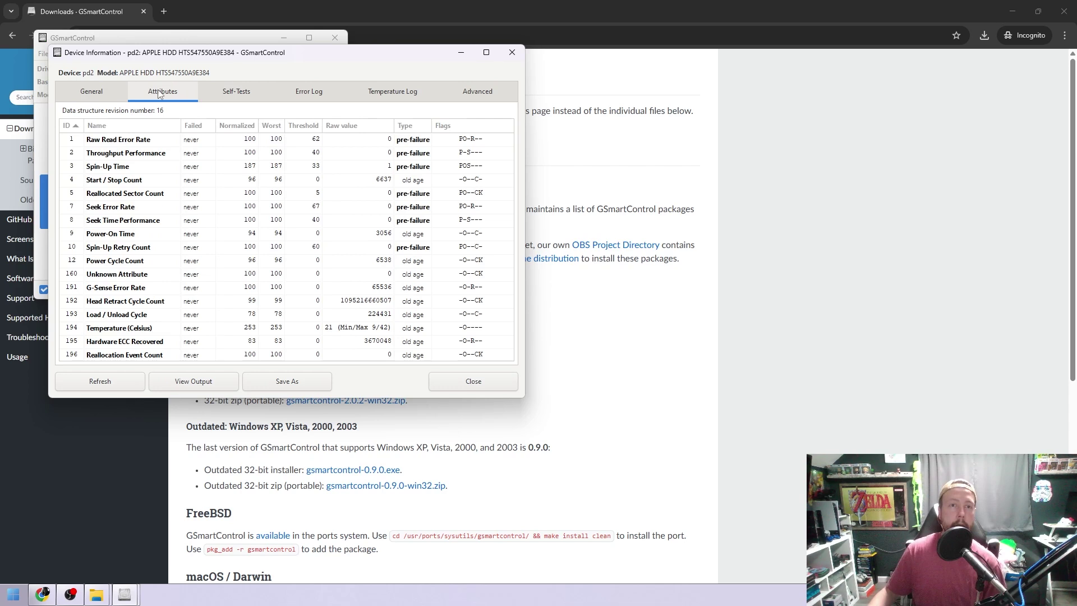
scroll(341, 180, down, 2)
scroll(340, 180, up, 3)
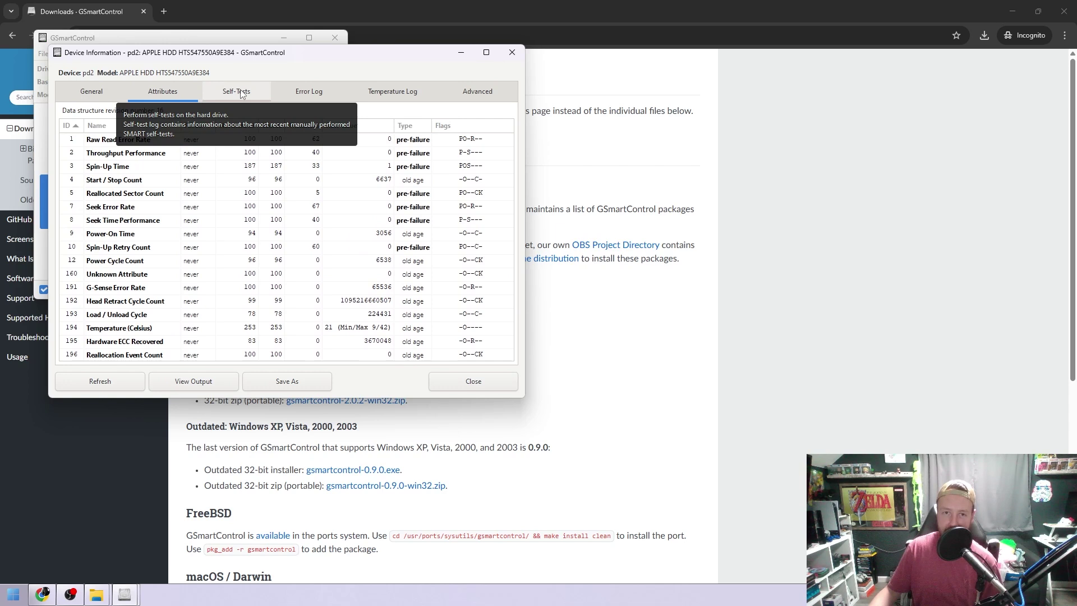
mouse_move(221, 179)
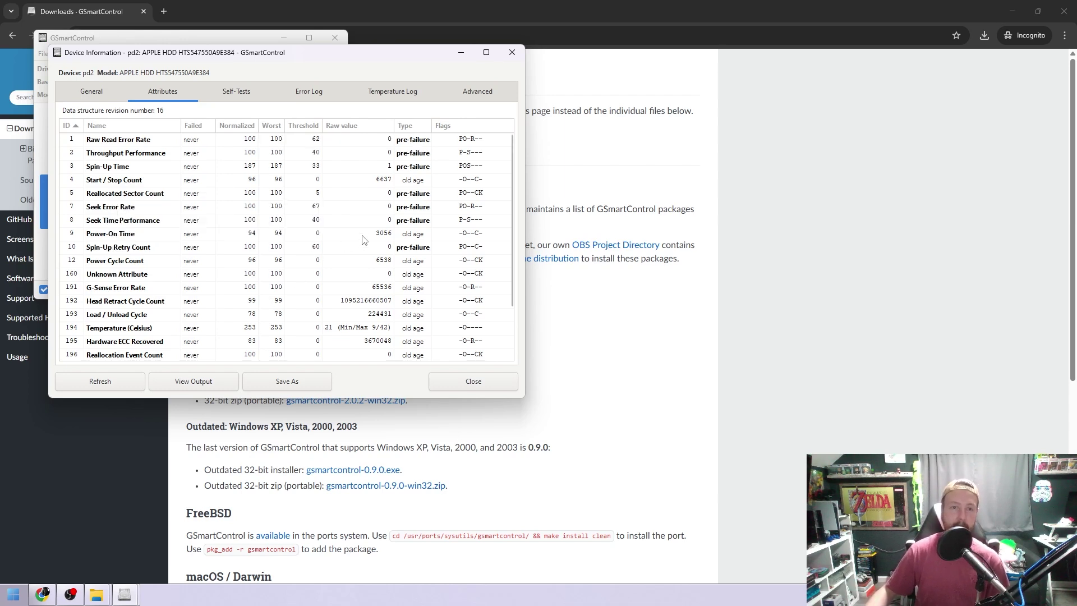
click(383, 263)
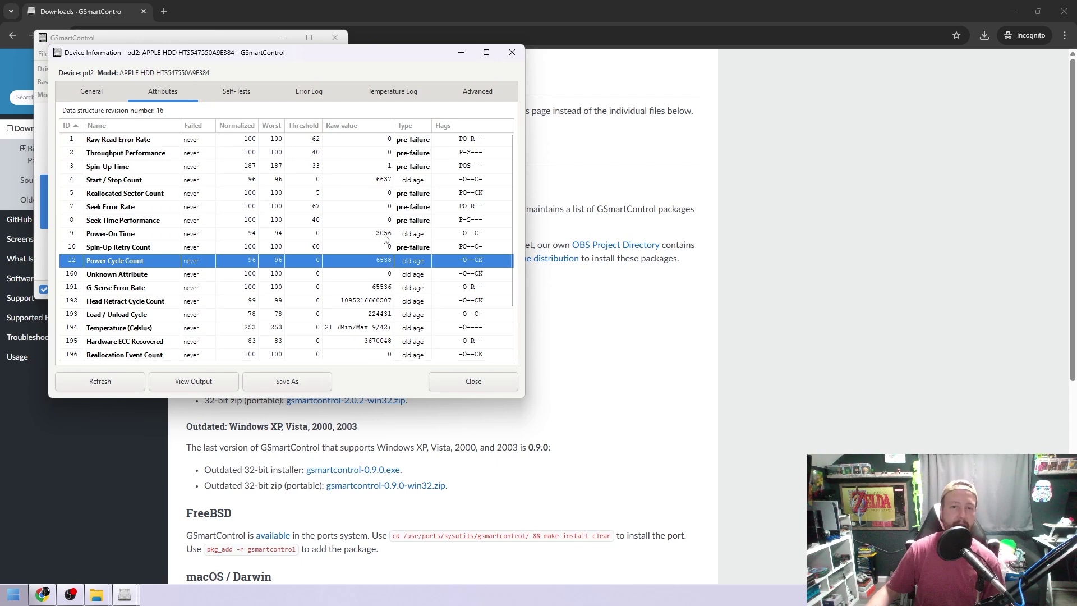
scroll(384, 239, down, 2)
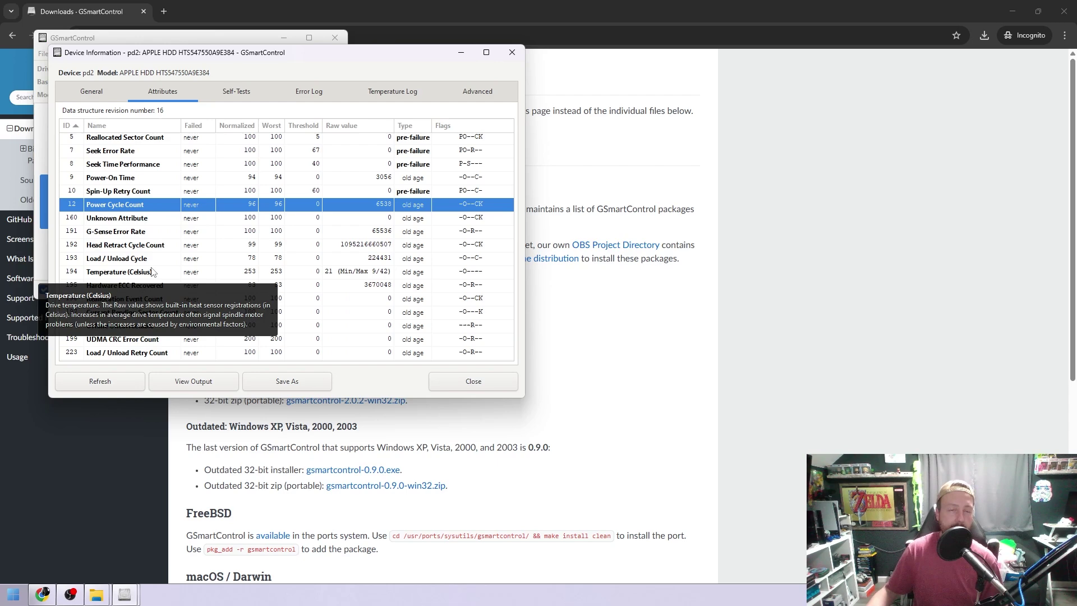
scroll(151, 271, down, 1)
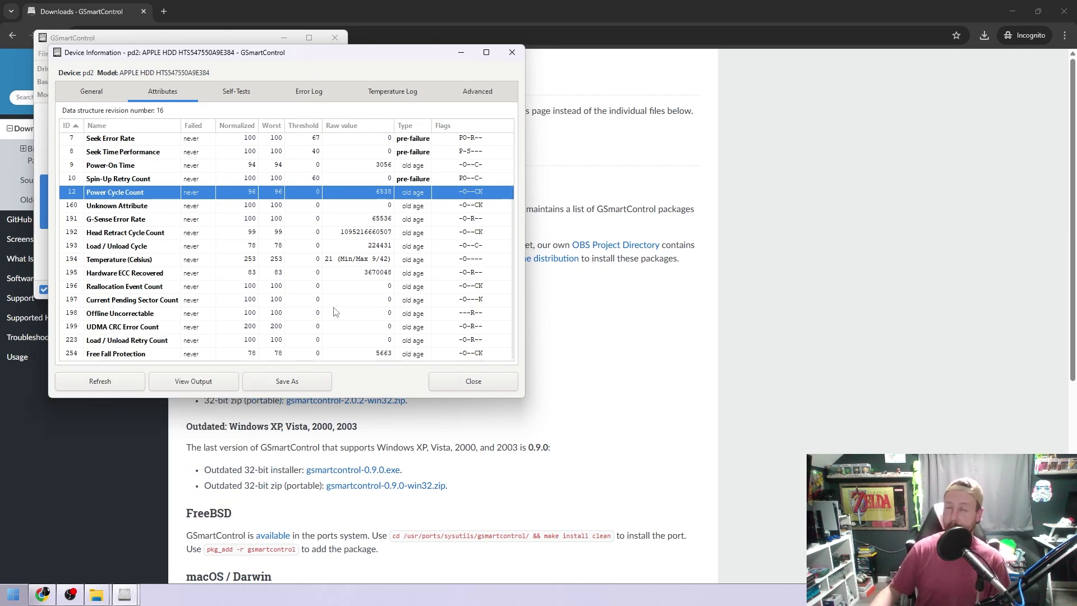
mouse_move(297, 262)
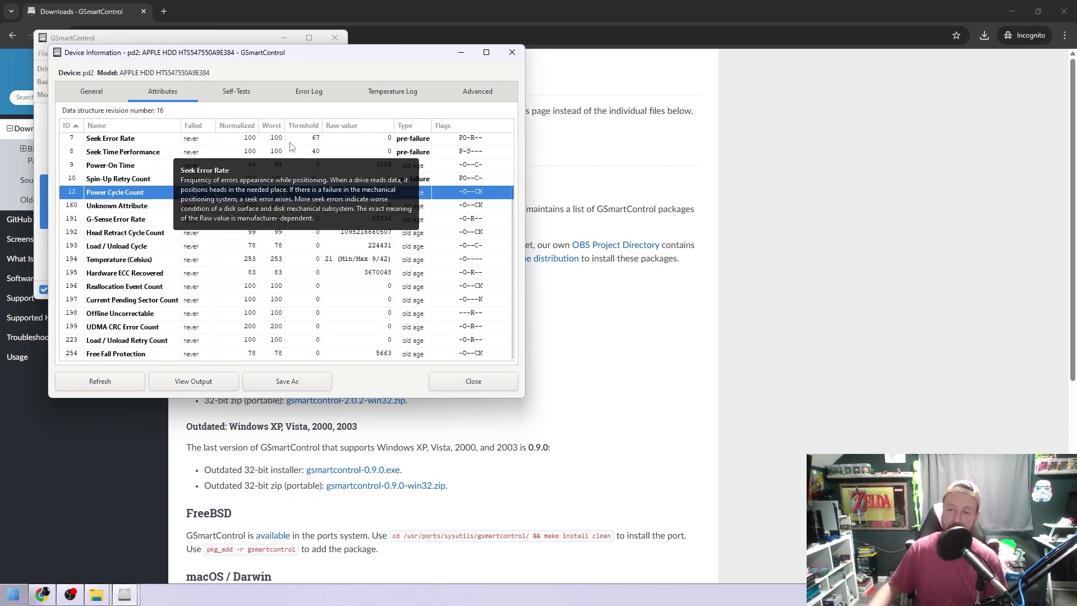
- Close the APPLE HDD details and re-scan twice until the 320.07 GB Hitachi drive appears
key(Escape)
right_click(244, 216)
click(272, 255)
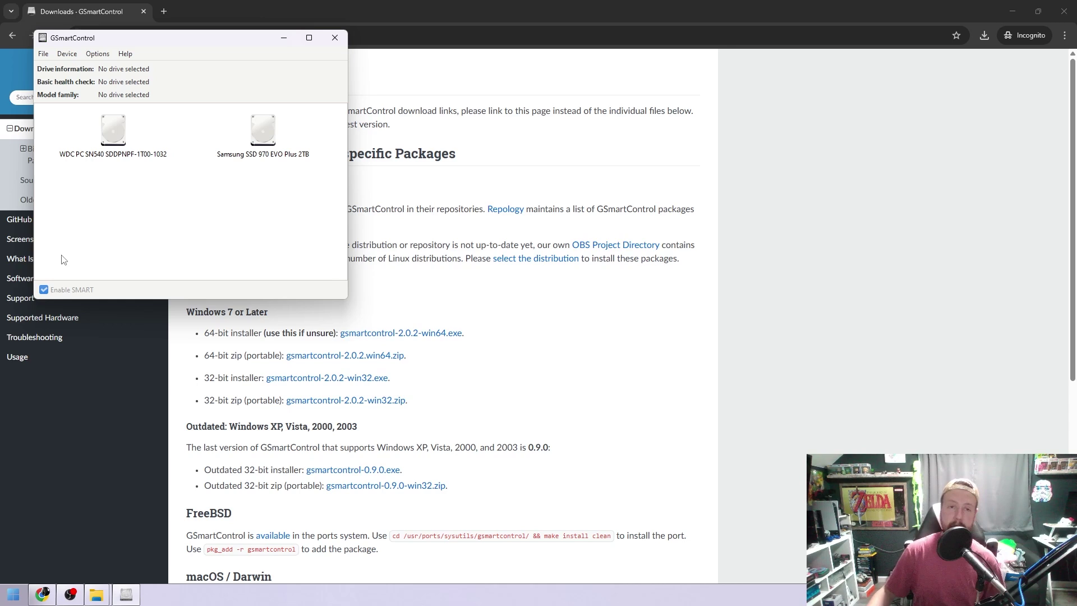
right_click(159, 191)
click(195, 229)
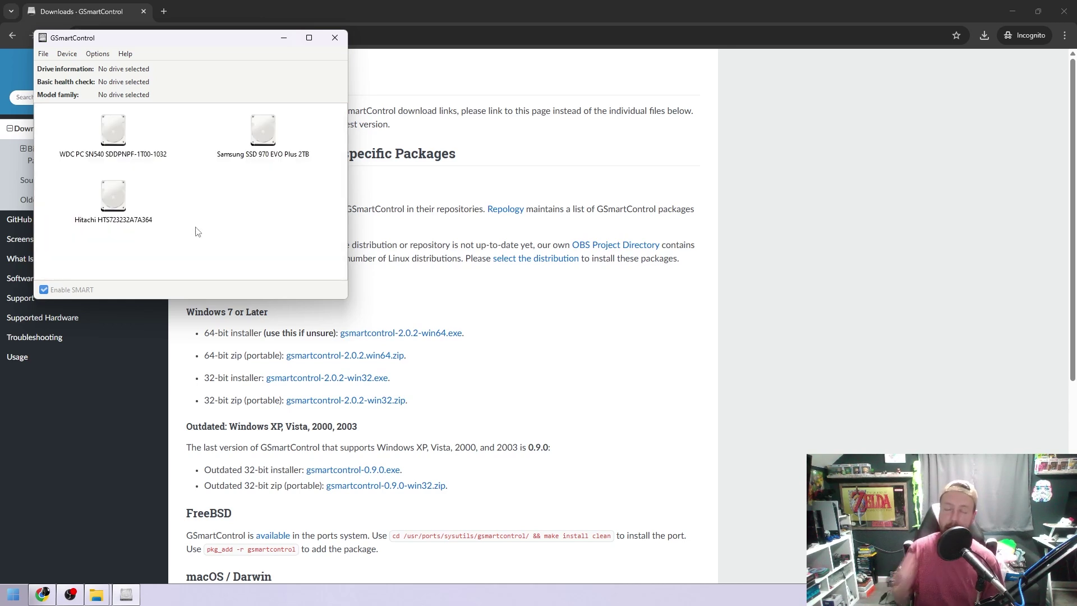
right_click(104, 203)
- Open the Hitachi drive's details and review its self-test history
click(158, 250)
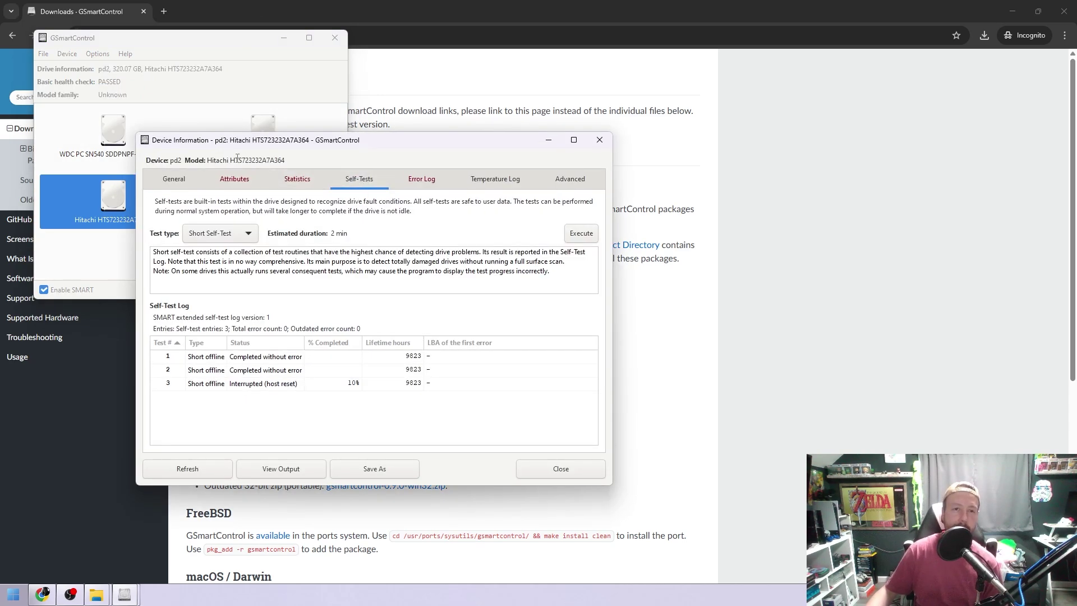
click(560, 473)
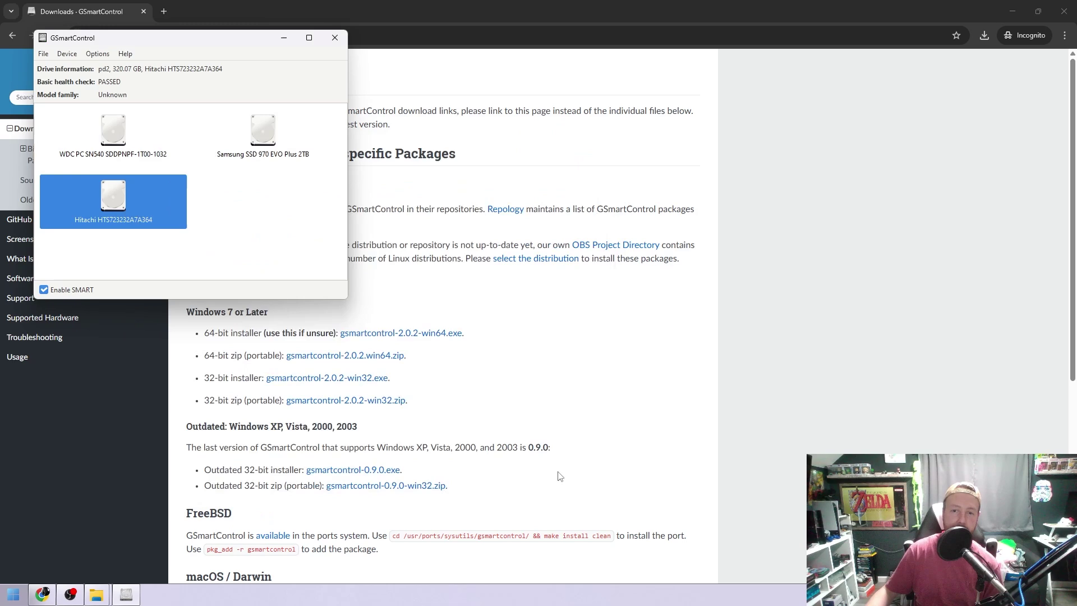
right_click(113, 191)
click(137, 203)
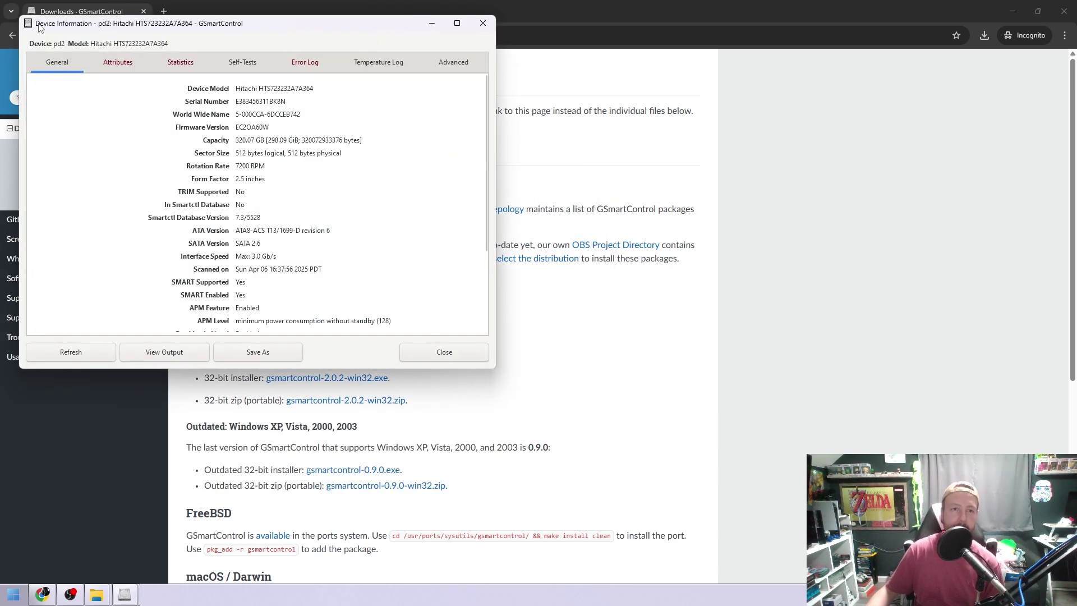
click(242, 64)
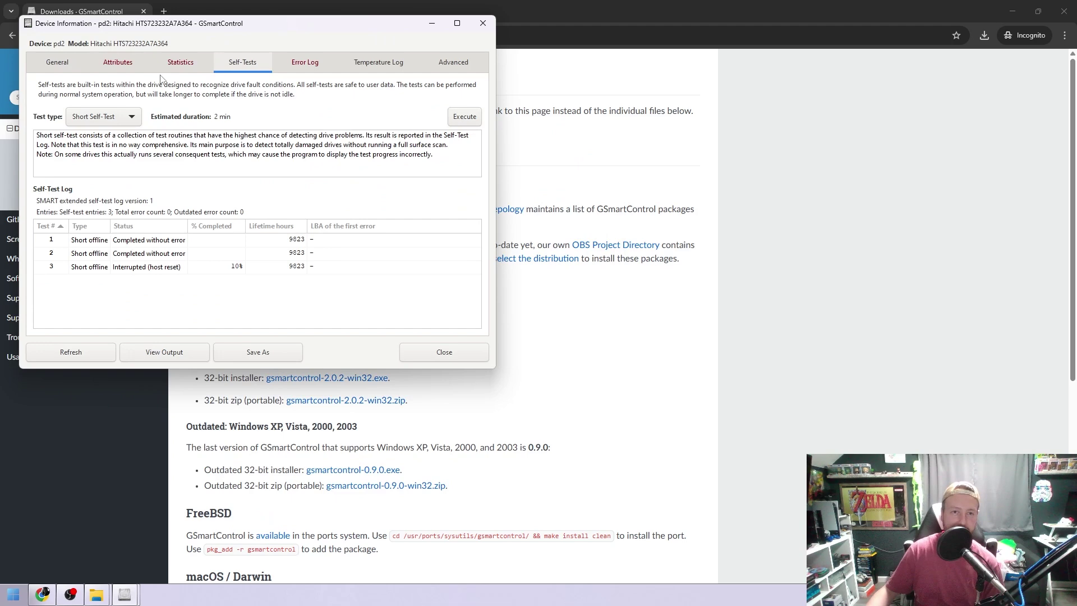
- Inspect the Reallocated Sector Count attribute: raw value 4, flagged as a possible future failure
click(118, 62)
click(101, 168)
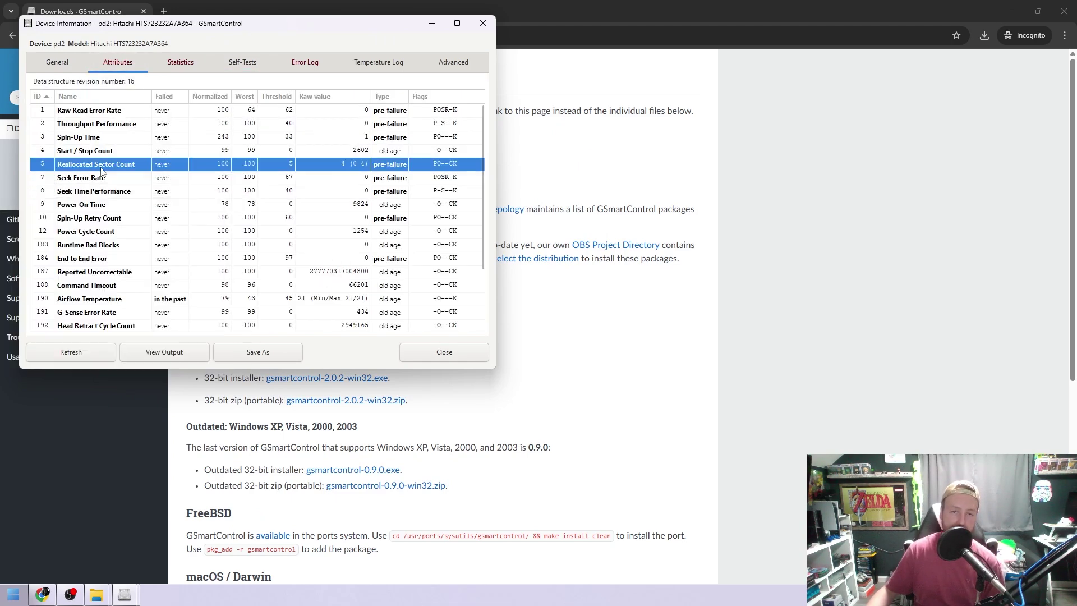
mouse_move(129, 170)
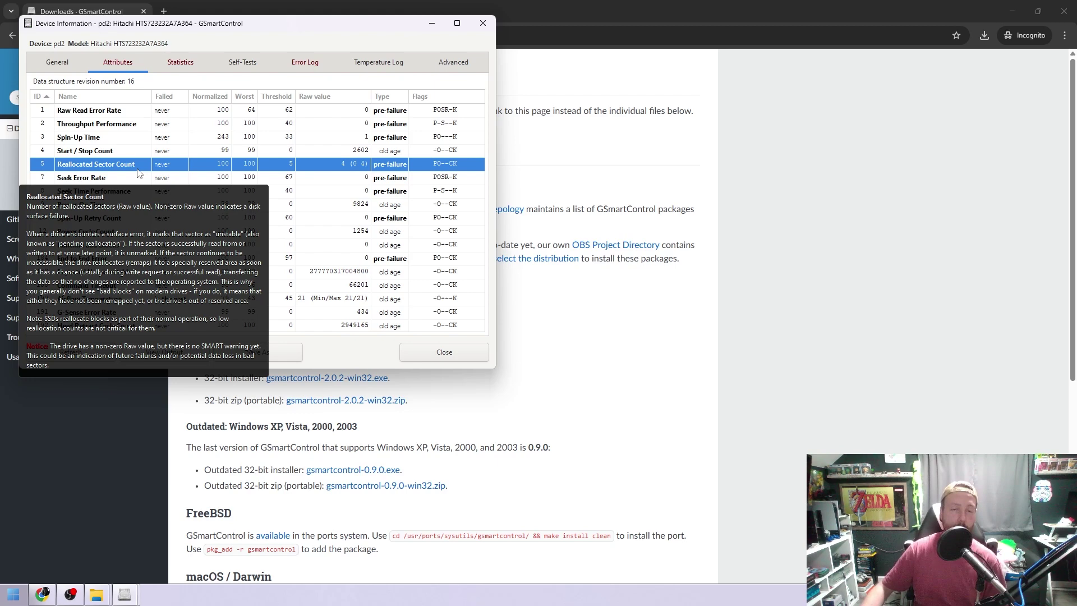
- Review the Hitachi's statistics, including Reallocated Logical Sectors, then its four-error log and attributes
click(181, 62)
click(165, 245)
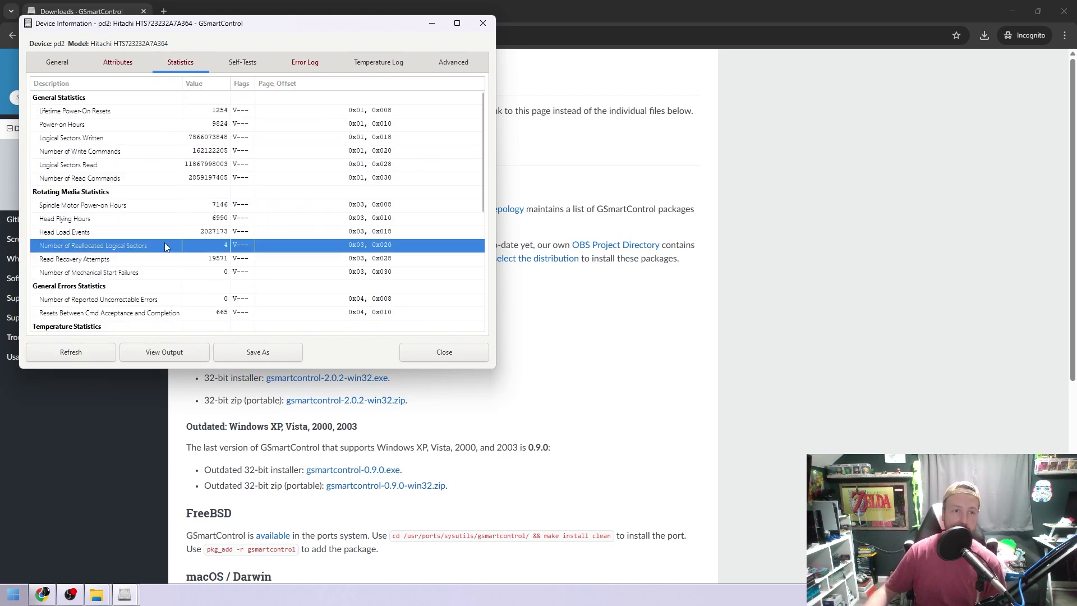
scroll(304, 241, down, 5)
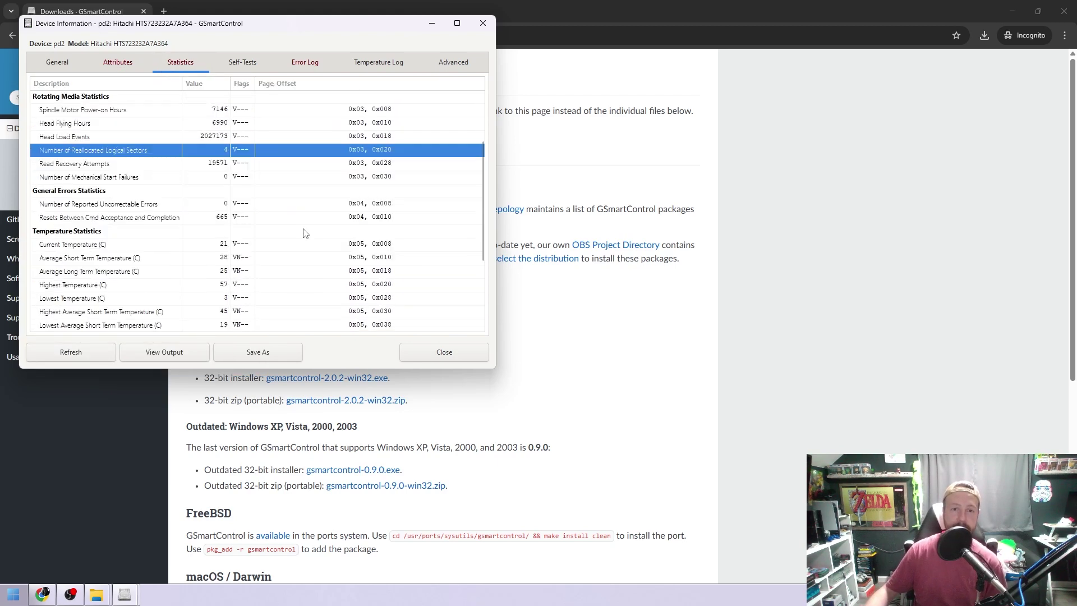
click(306, 68)
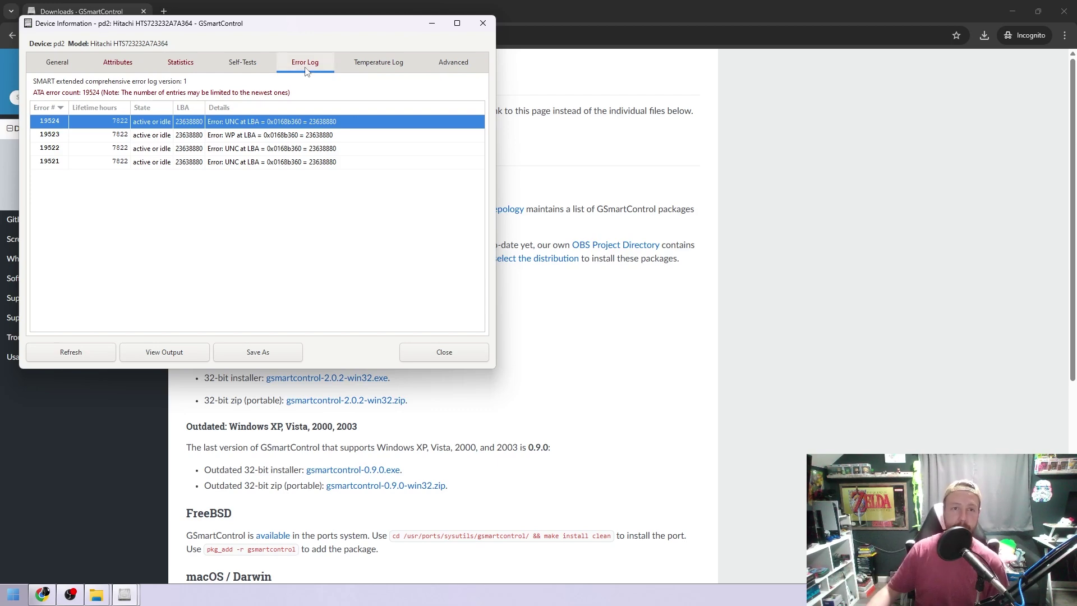
click(137, 60)
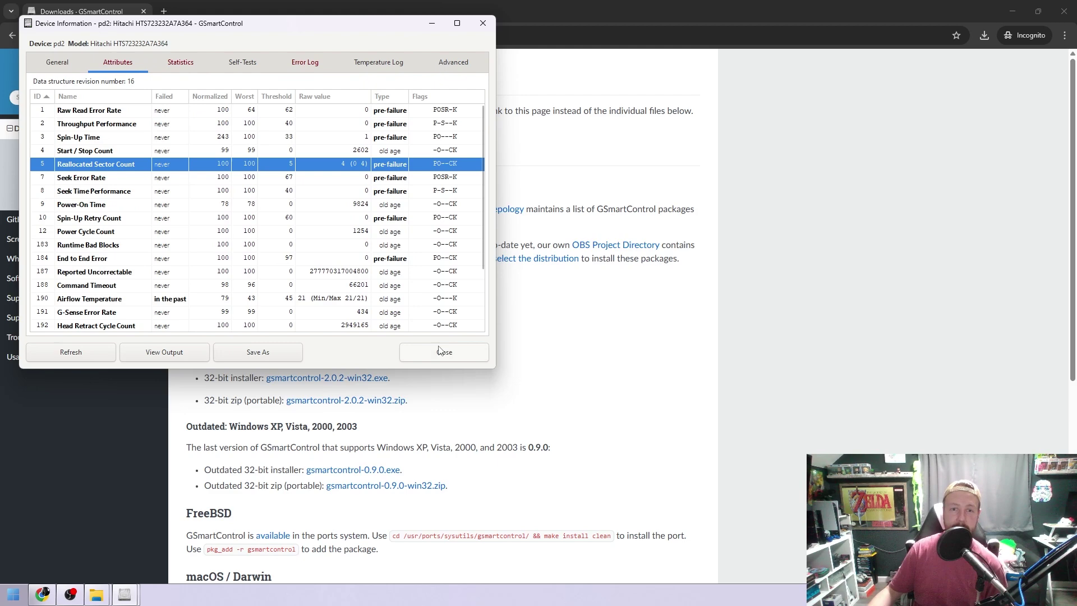
scroll(223, 272, down, 3)
- Close the Hitachi details, re-scan the device list, and dismiss the Problem Ejecting warning
key(Escape)
right_click(222, 215)
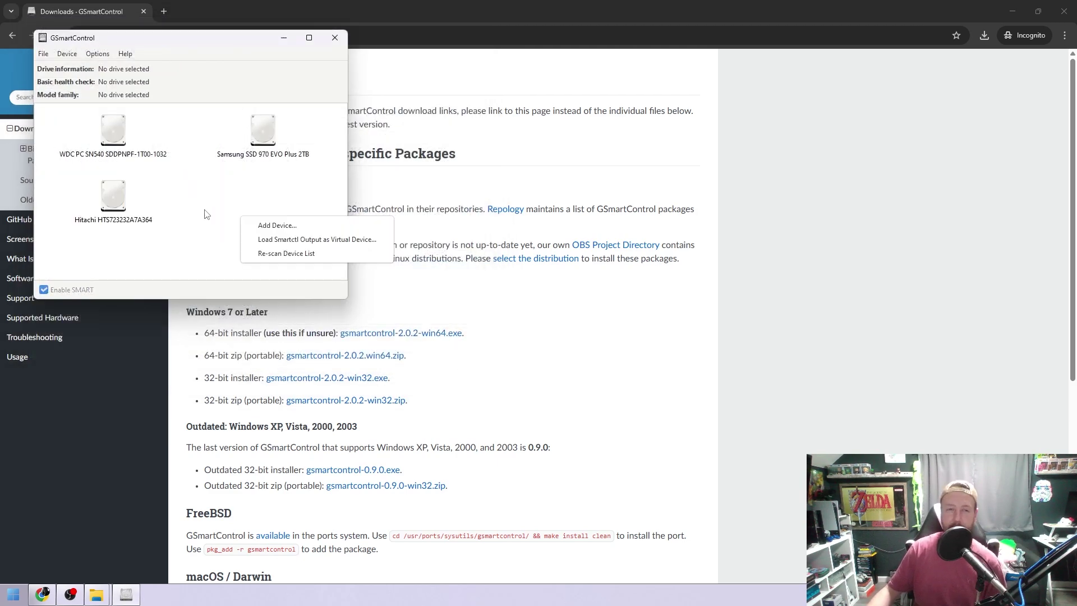
mouse_move(145, 200)
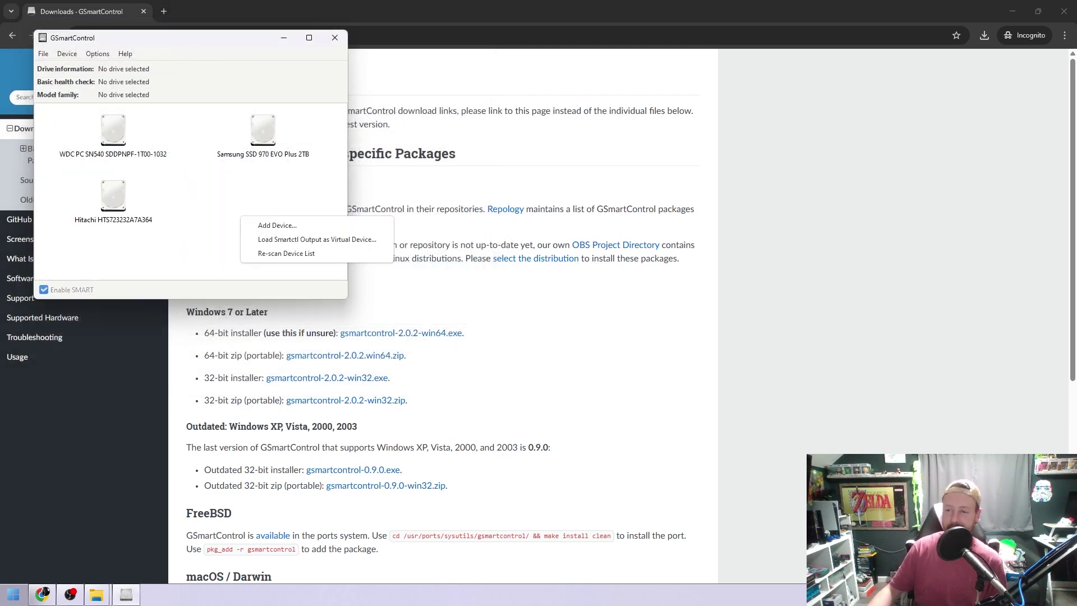
click(286, 253)
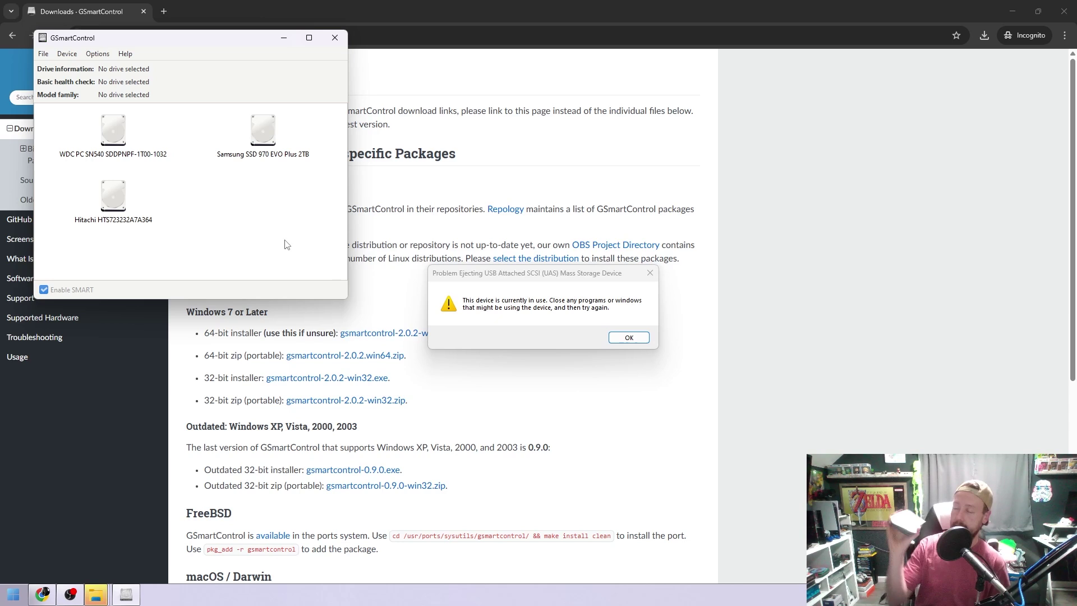
key(Return)
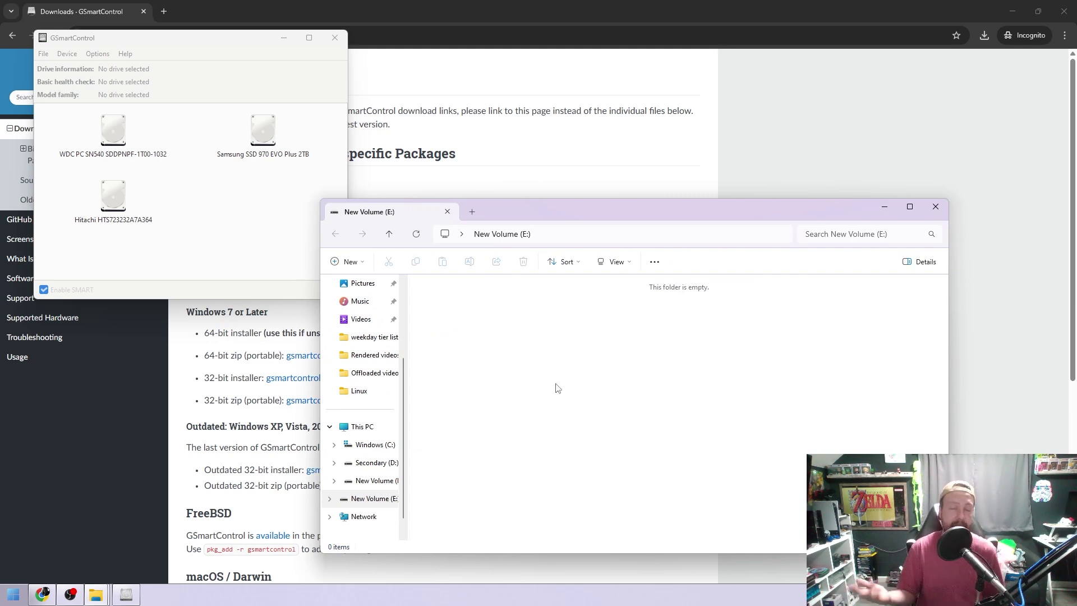
- Close the E: Explorer window, re-scan, and open Perform Tests for the Hitachi HUA723020ALA640
click(936, 206)
mouse_move(157, 208)
right_click(214, 203)
click(247, 238)
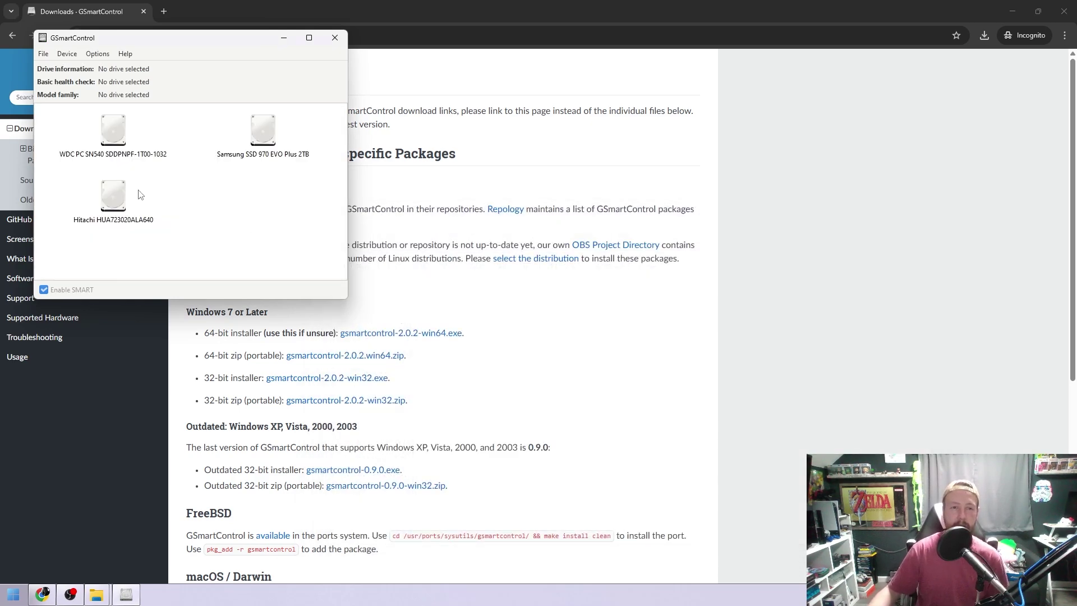
right_click(109, 194)
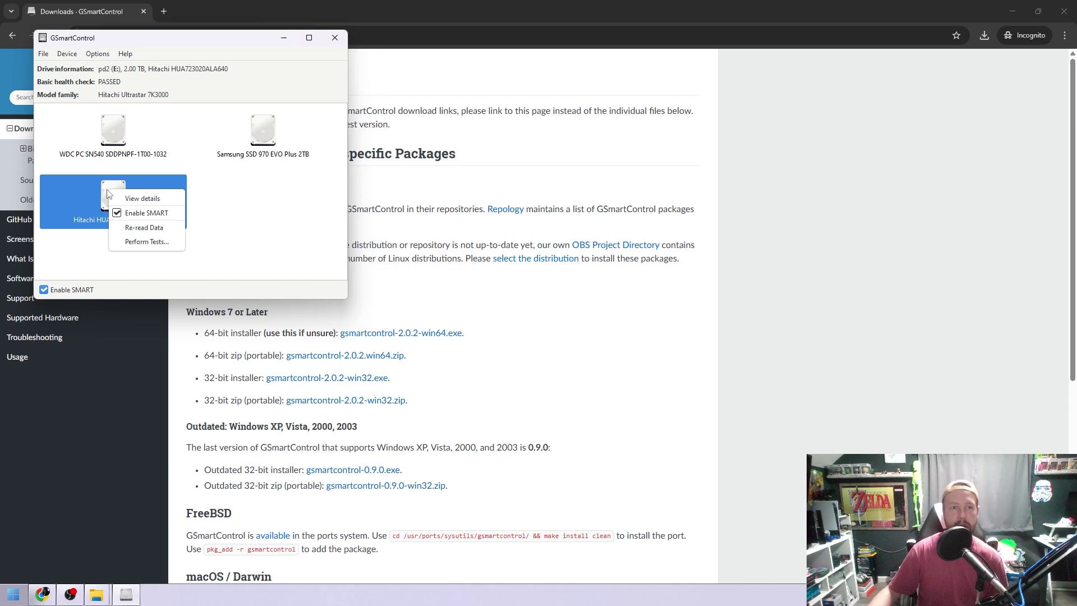
click(144, 242)
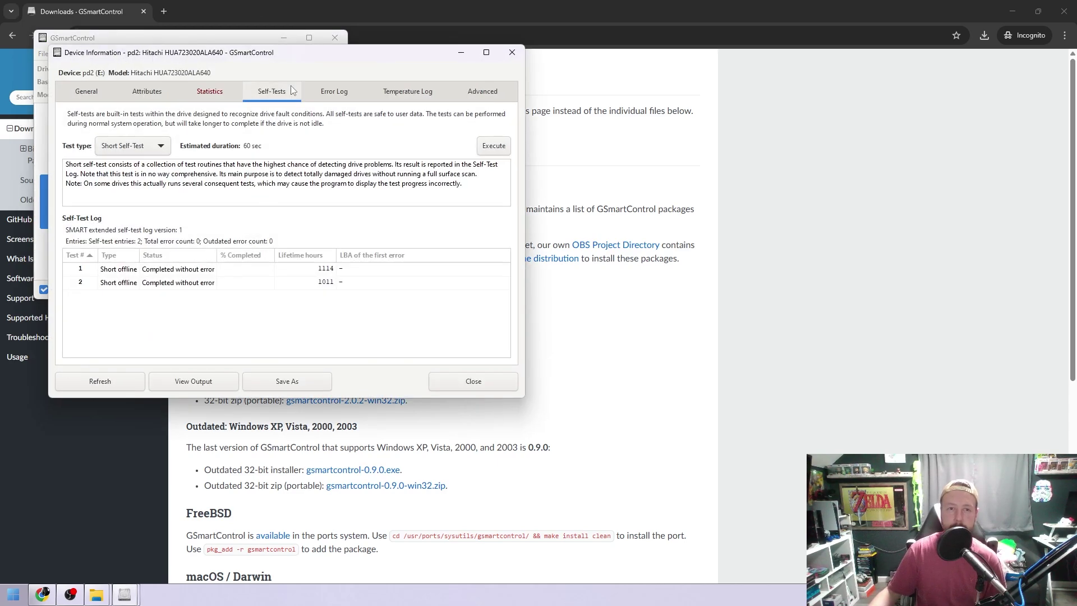
- Check the Time in Over-Temperature statistic (130 minutes), then return to the Self-Tests page
click(209, 91)
scroll(237, 209, down, 5)
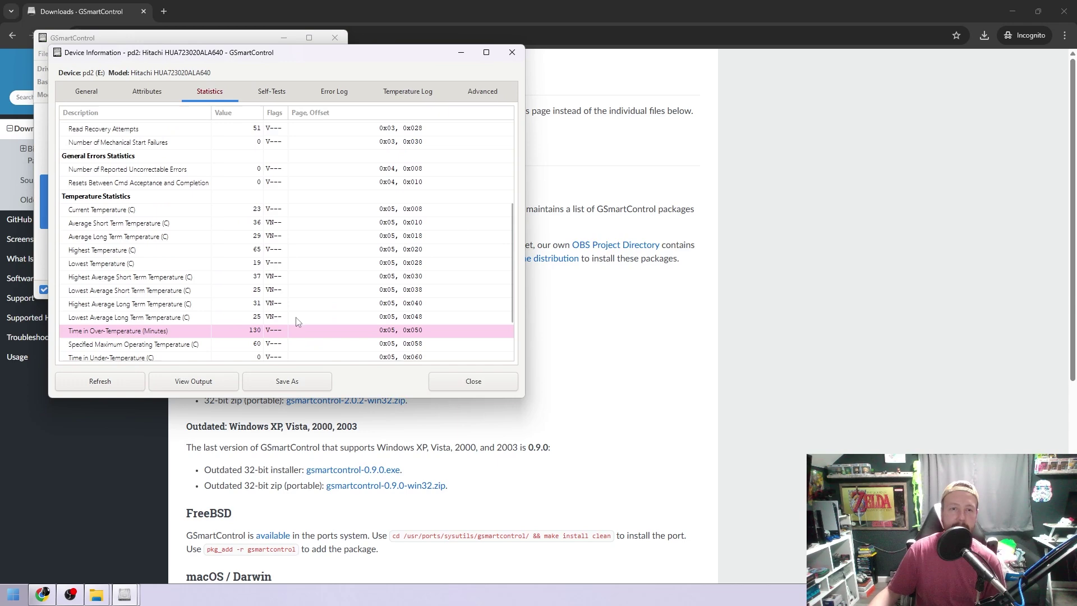
click(165, 333)
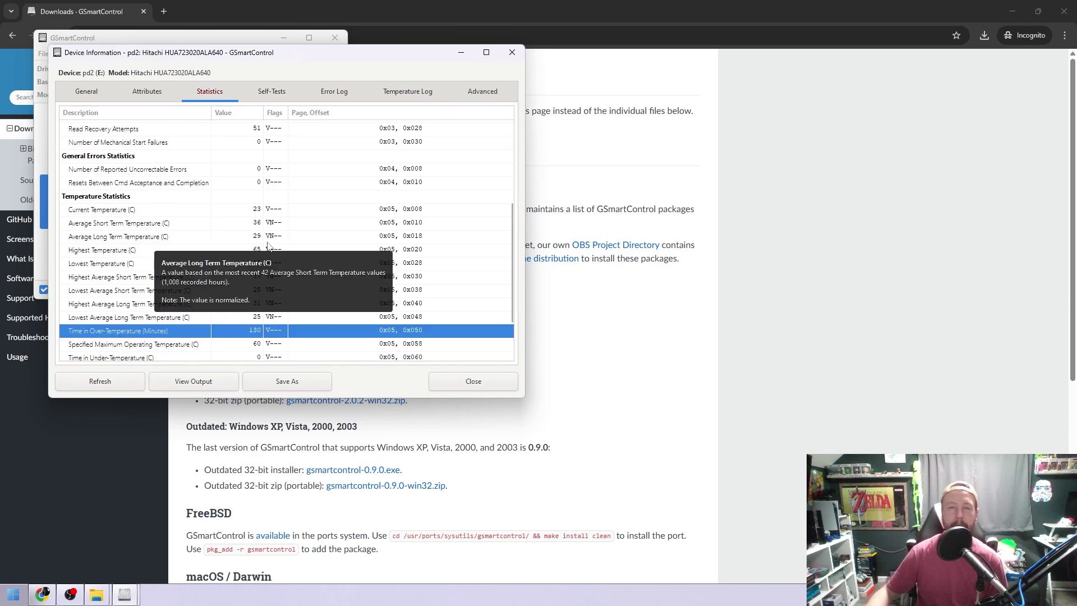
mouse_move(255, 335)
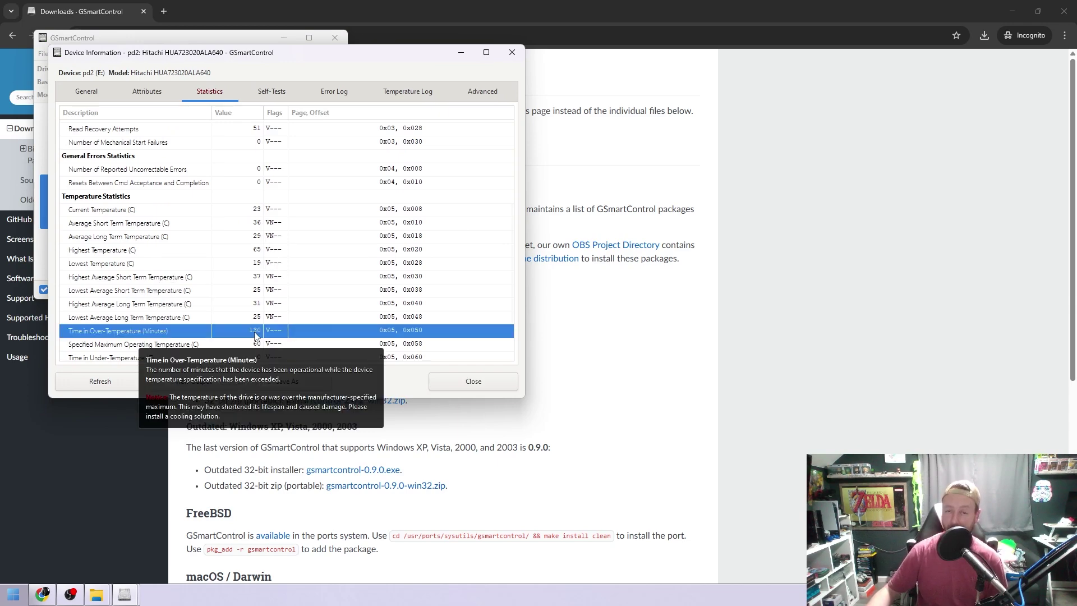
click(272, 91)
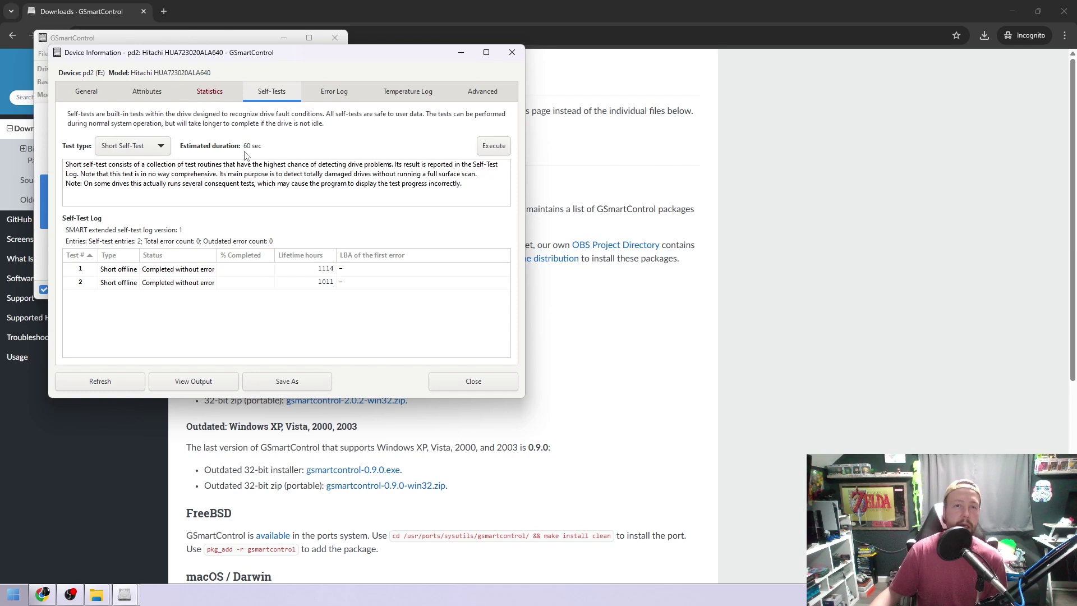
- Run a Short Self-Test on the Hitachi HUA723020ALA640, then close the drive window after success
click(160, 147)
click(150, 162)
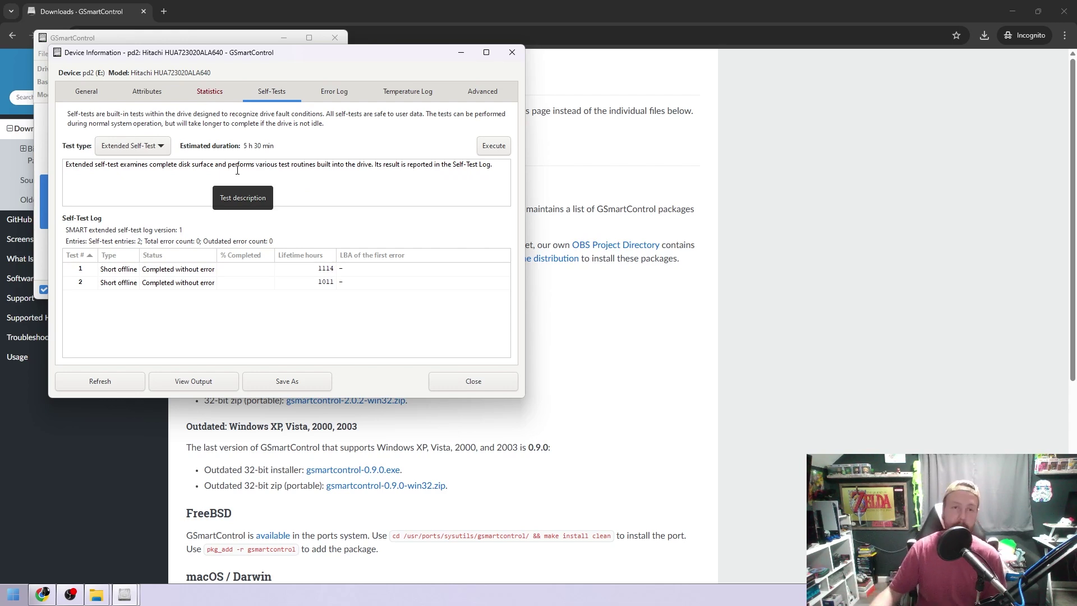
click(158, 148)
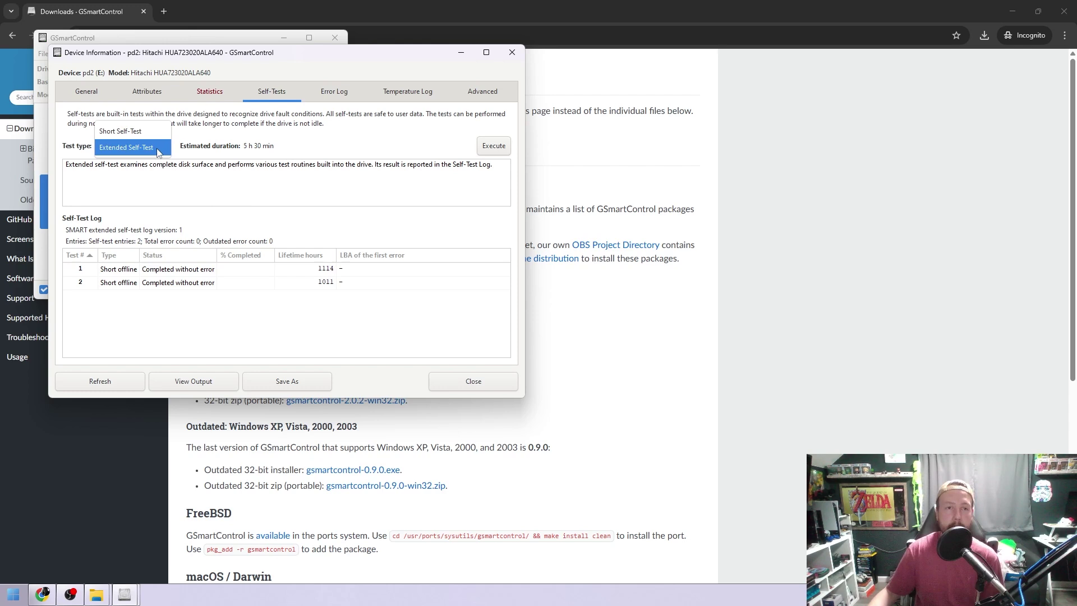
click(129, 131)
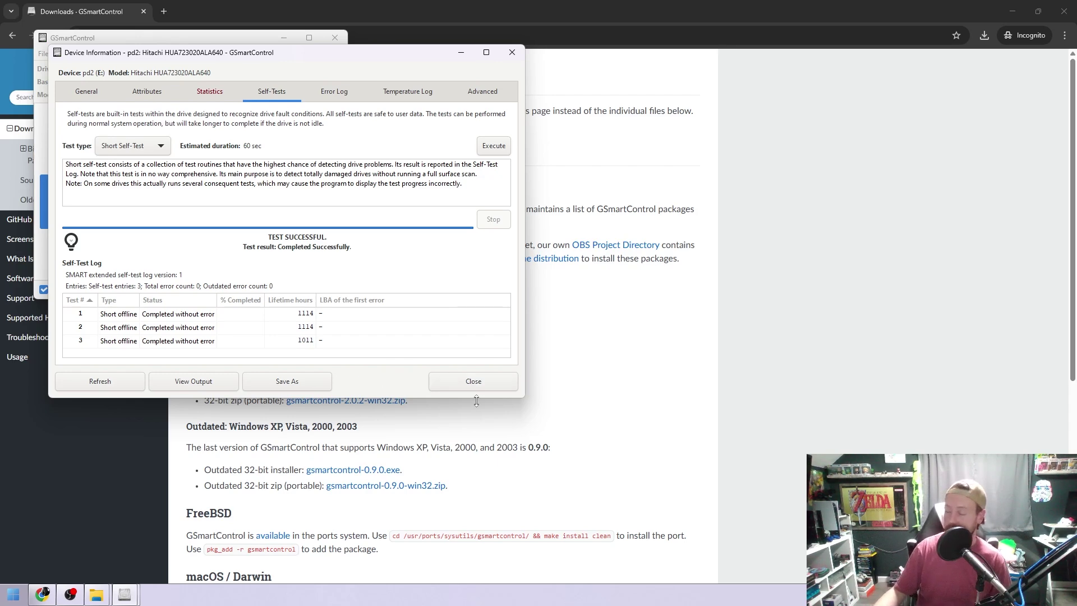
click(475, 381)
key(alt+F4)
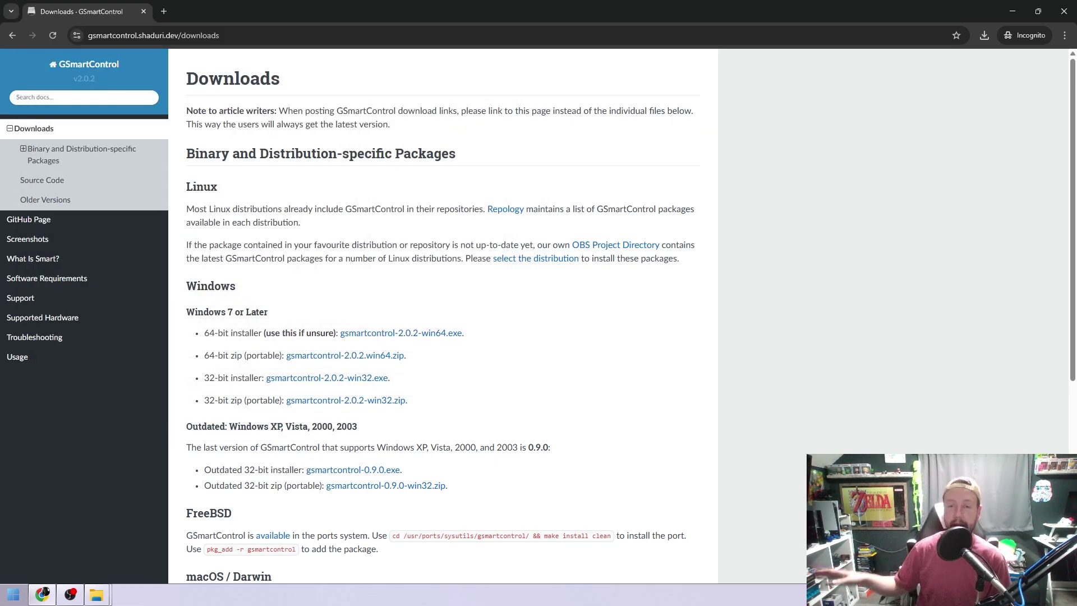